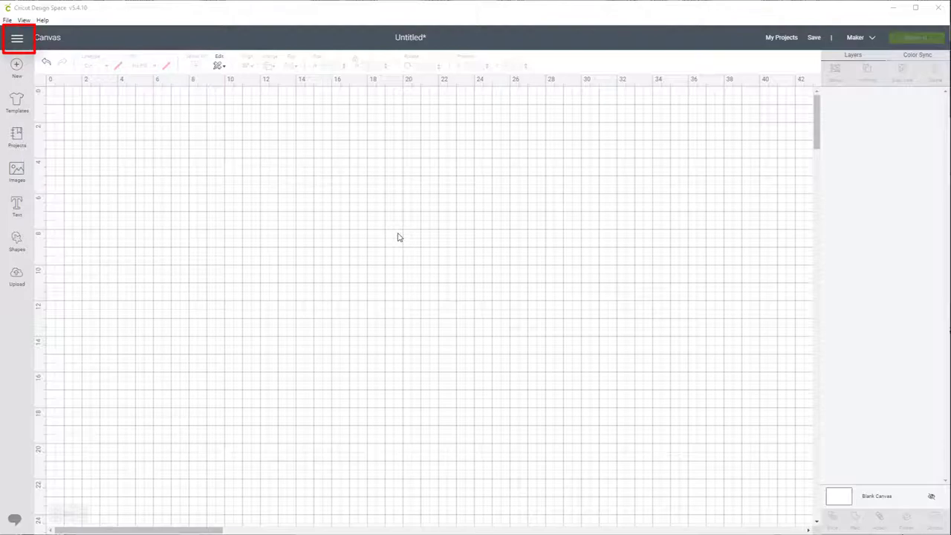
Set the canvas grid to No Grid in the Design Space settings and close the settings.
left_click(17, 40)
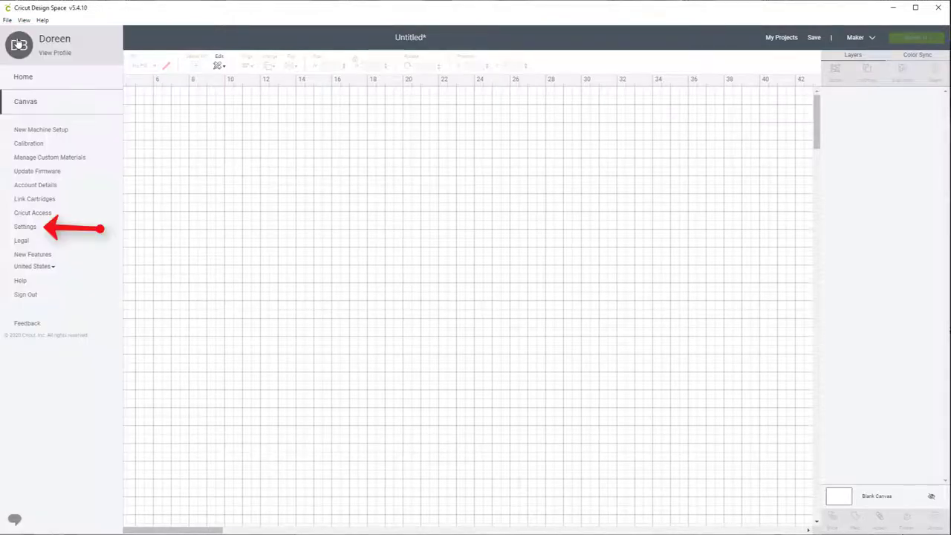
left_click(33, 229)
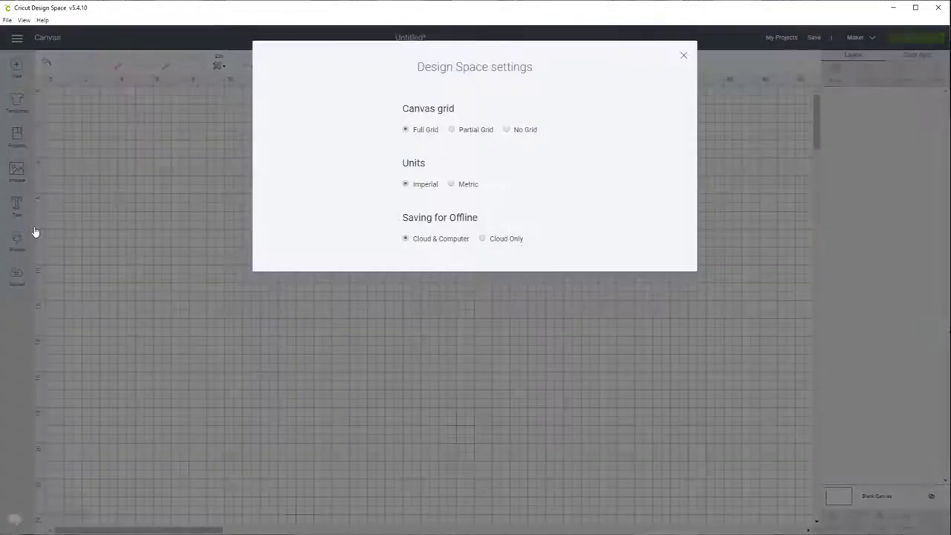
left_click(507, 130)
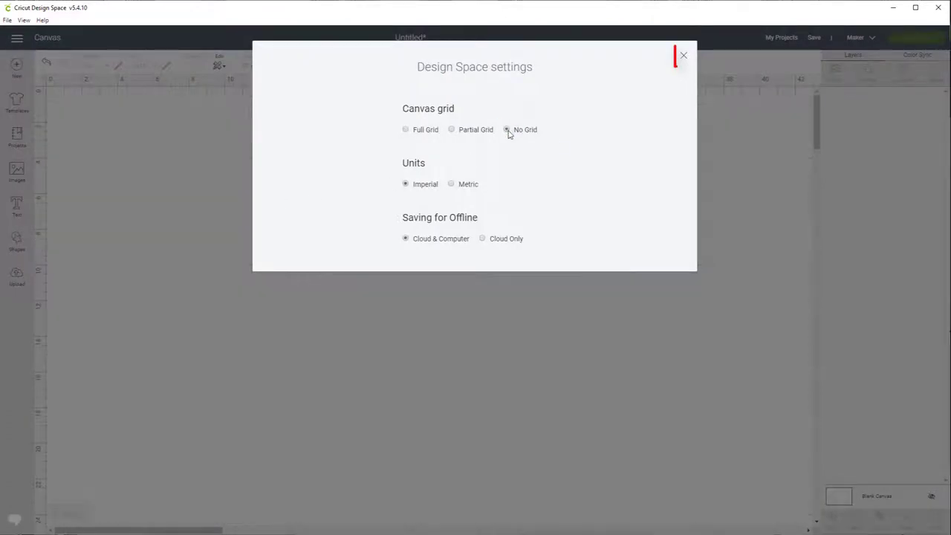
left_click(683, 55)
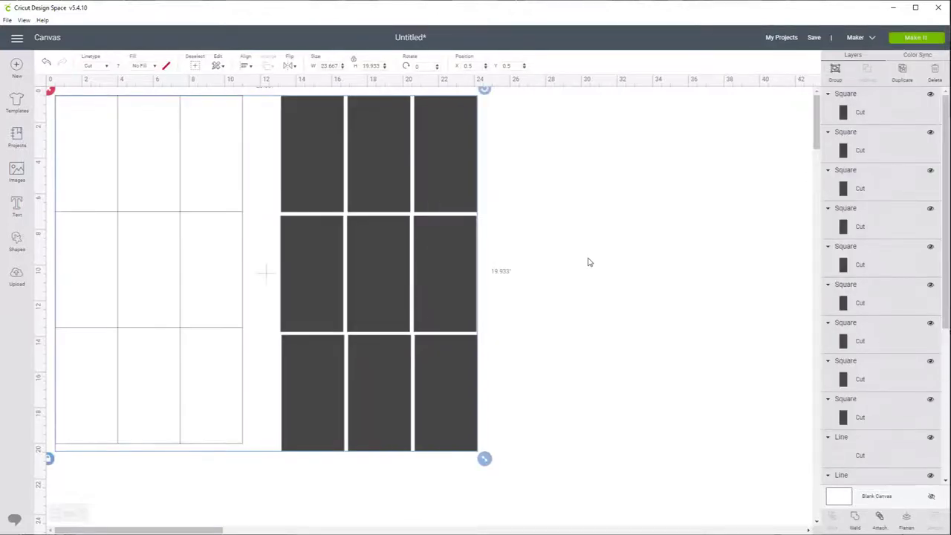
Delete all the squares and lines from the canvas.
left_click(580, 321)
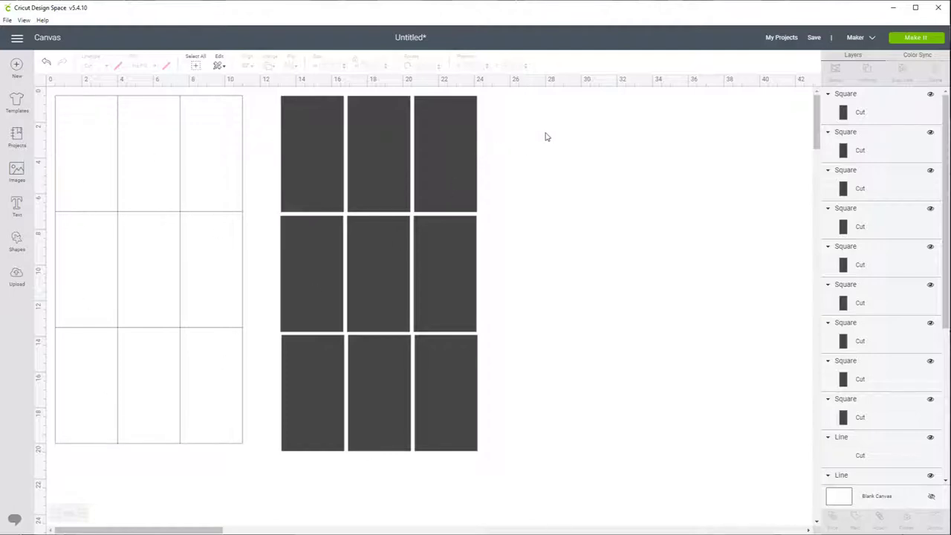
key("ctrl+a")
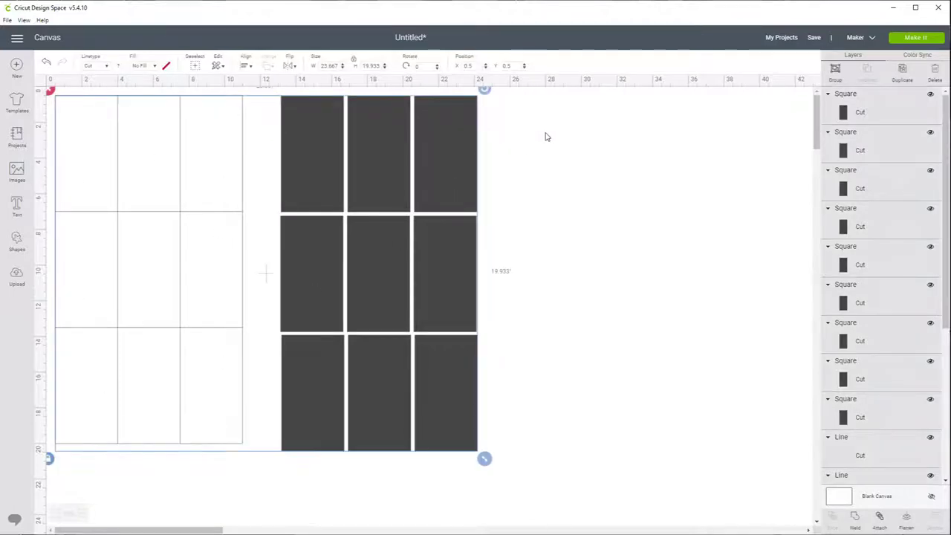
key("Delete")
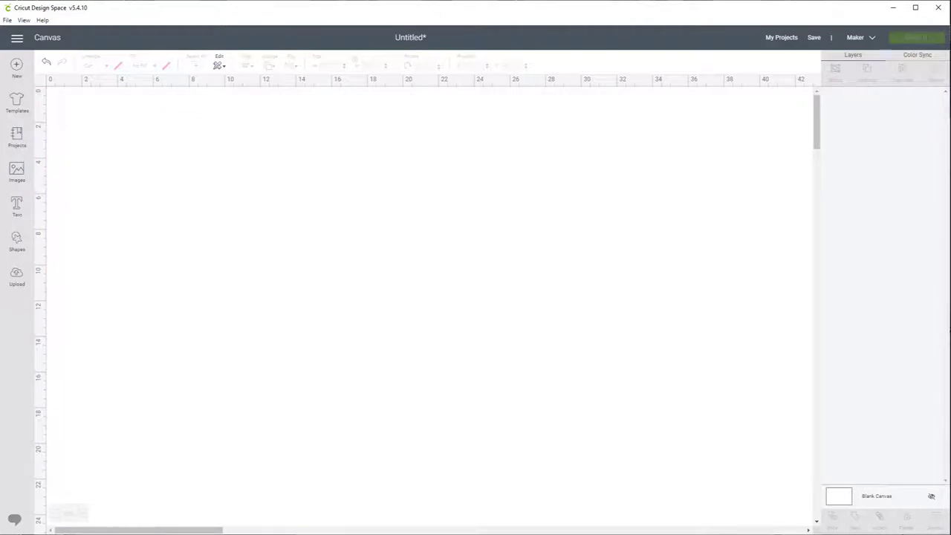
In Calculator, store the 3.5 pattern width in memory and add it to itself twice for the vertical line positions.
left_click_drag(586, 233, 344, 162)
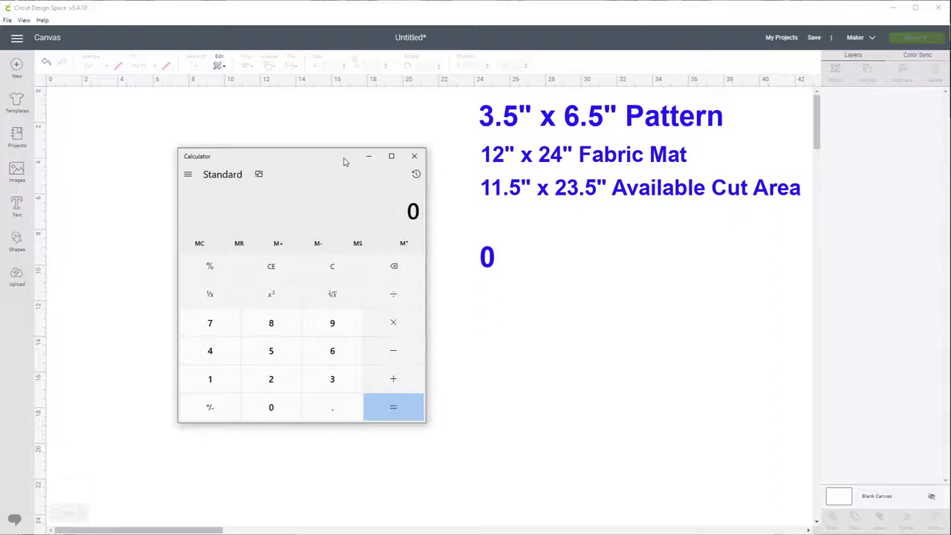
left_click(334, 381)
left_click(336, 407)
left_click(271, 353)
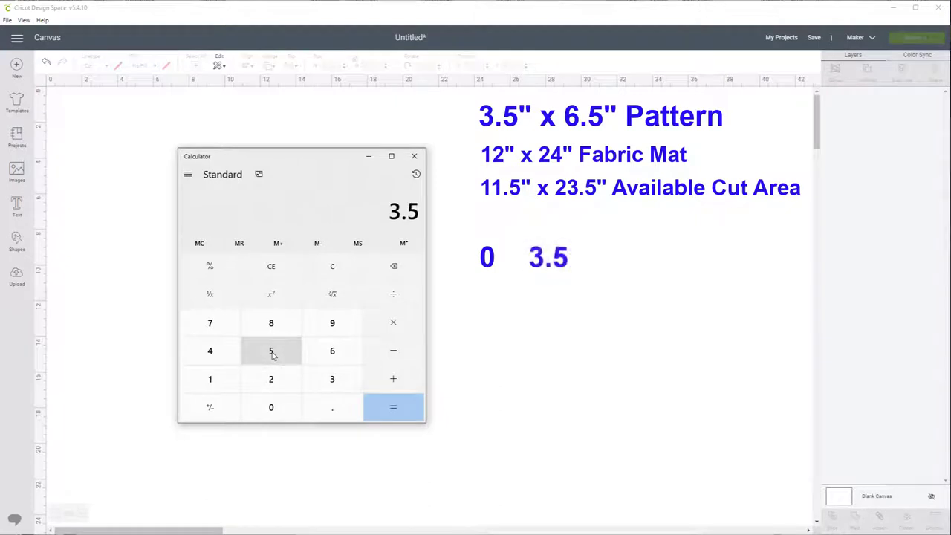
left_click(360, 245)
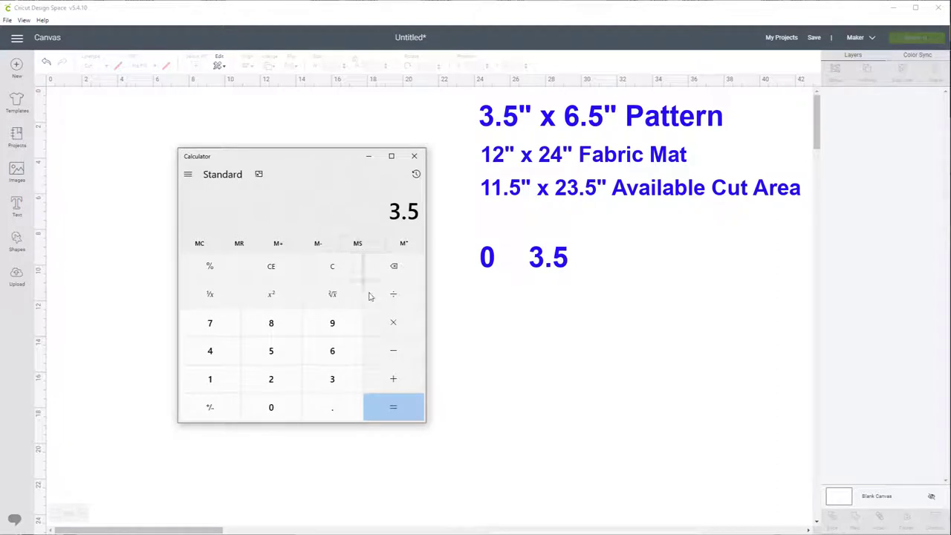
left_click(396, 380)
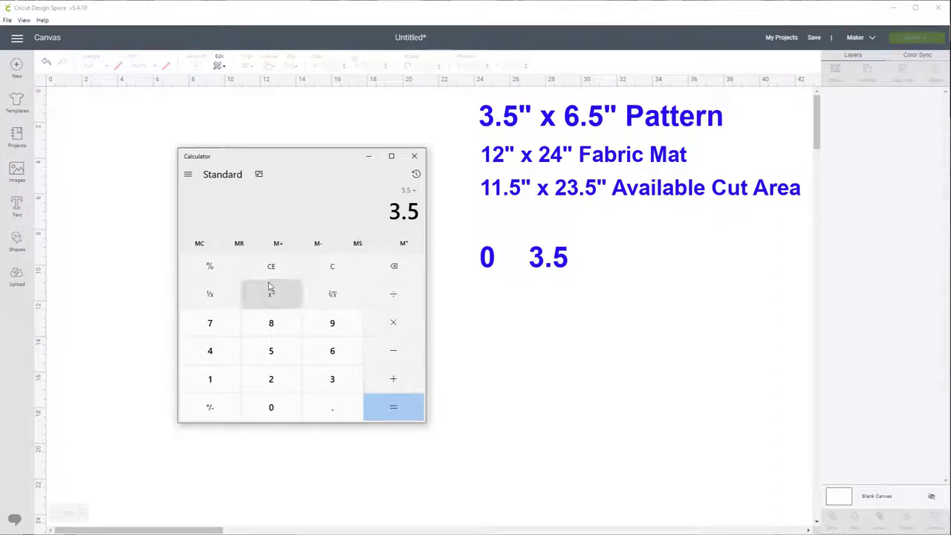
left_click(239, 245)
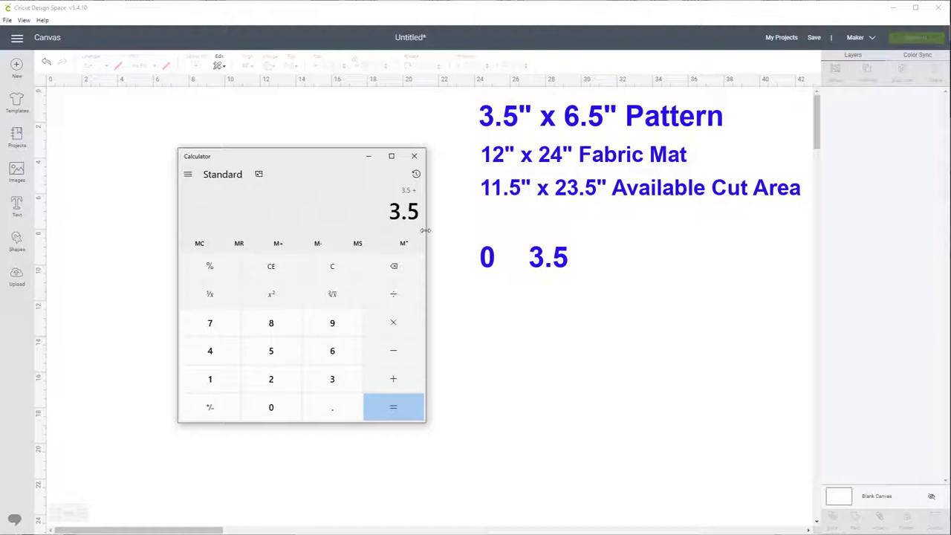
left_click(396, 407)
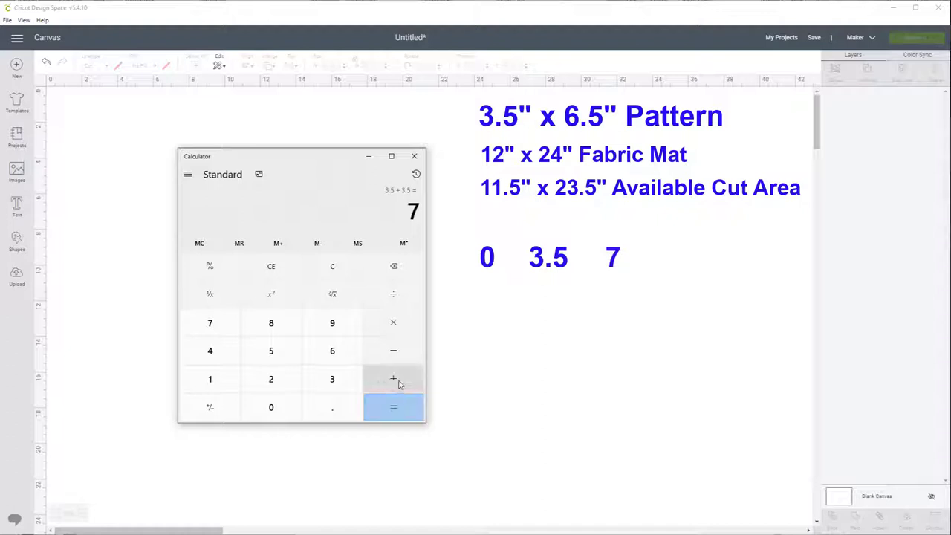
left_click(398, 382)
left_click(239, 243)
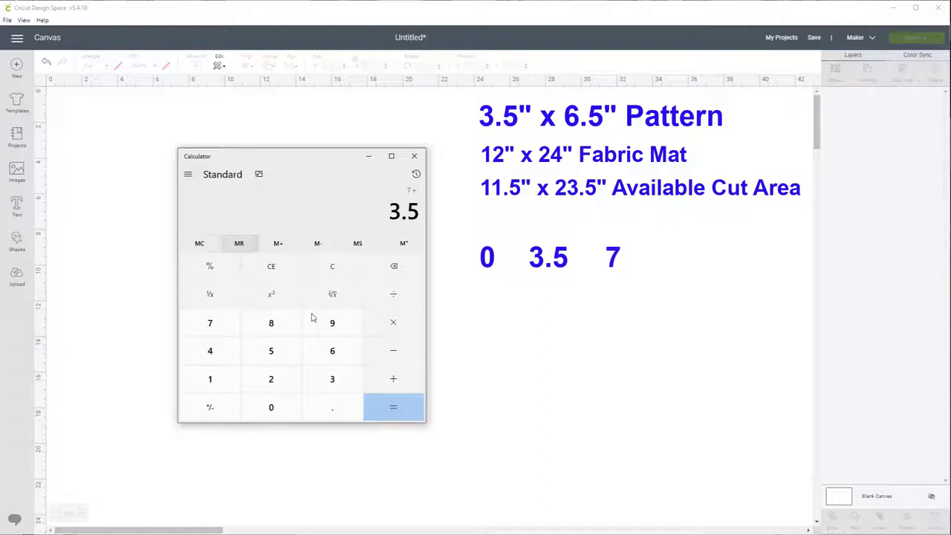
left_click(397, 413)
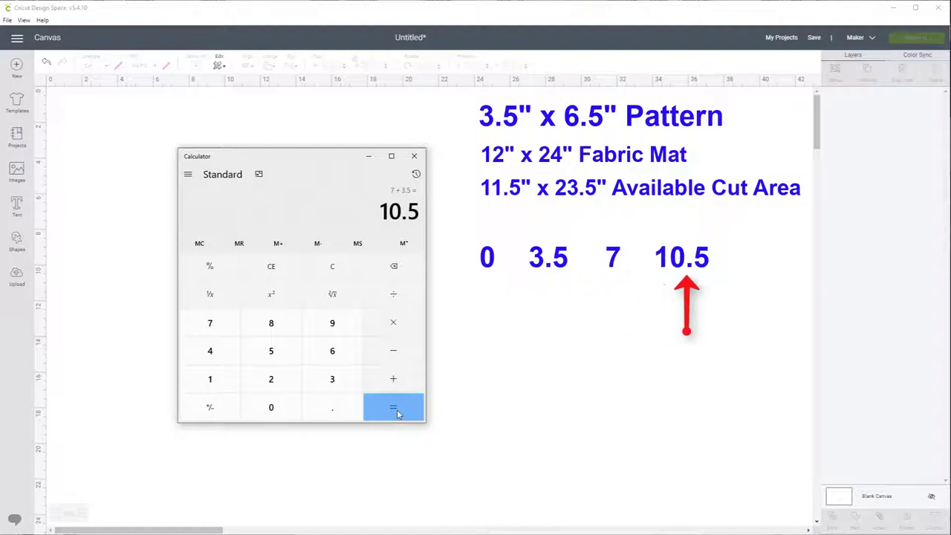
Clear the calculation, store the 6.5 pattern height in memory and add it to itself twice, moving Calculator off the canvas.
left_click(338, 277)
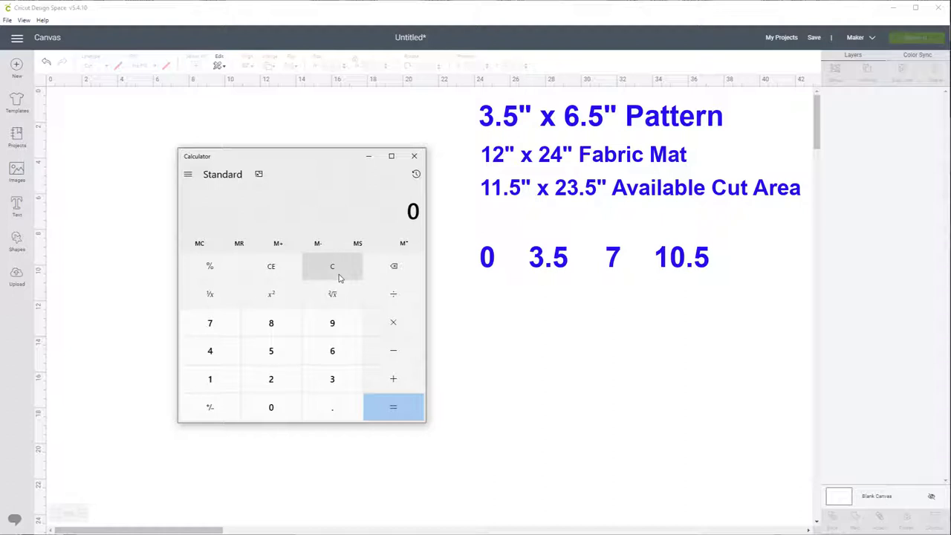
left_click(334, 353)
left_click(327, 404)
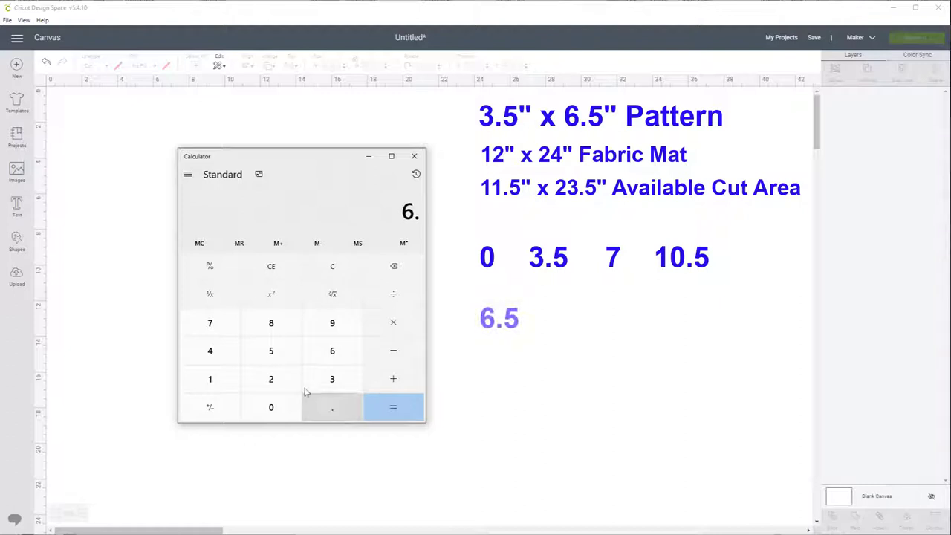
left_click(363, 246)
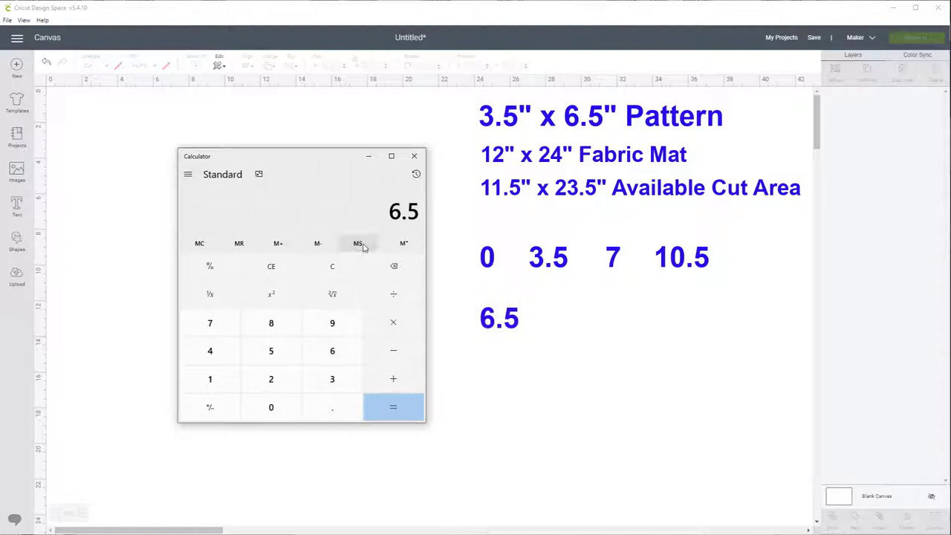
left_click(392, 379)
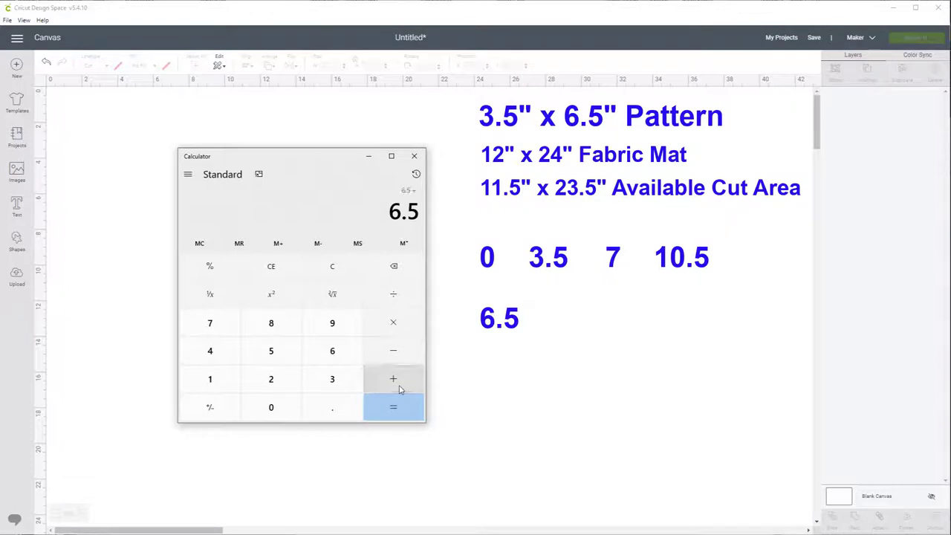
left_click(238, 246)
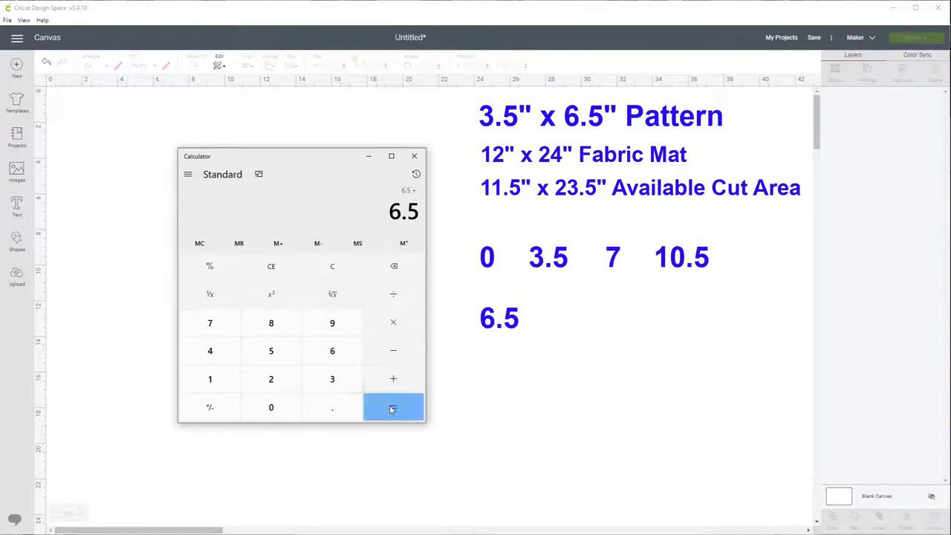
left_click(392, 410)
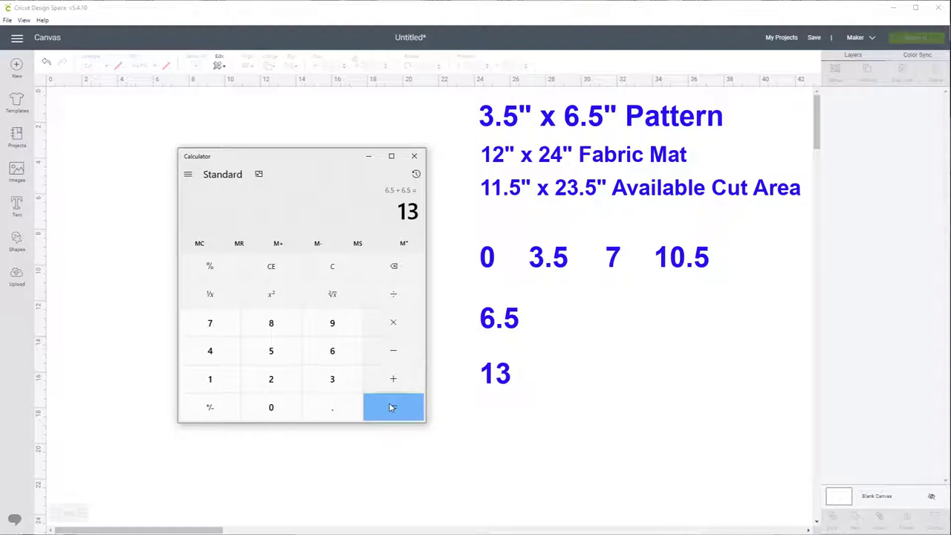
left_click(382, 383)
left_click(238, 244)
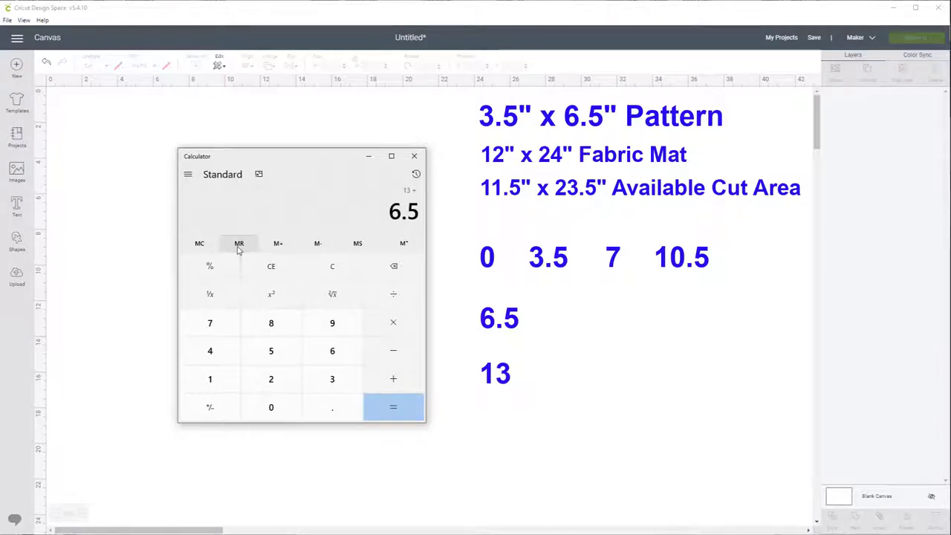
left_click(407, 414)
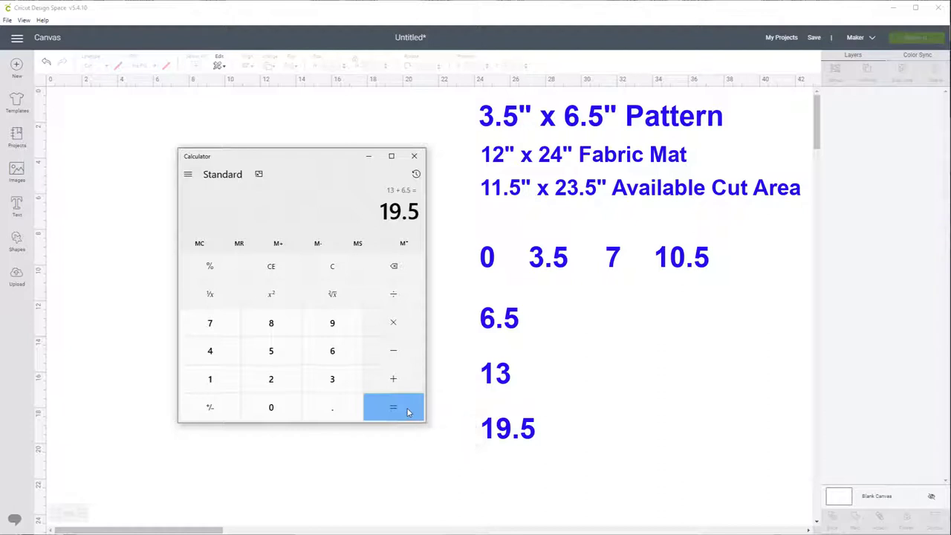
left_click_drag(309, 162, 950, 167)
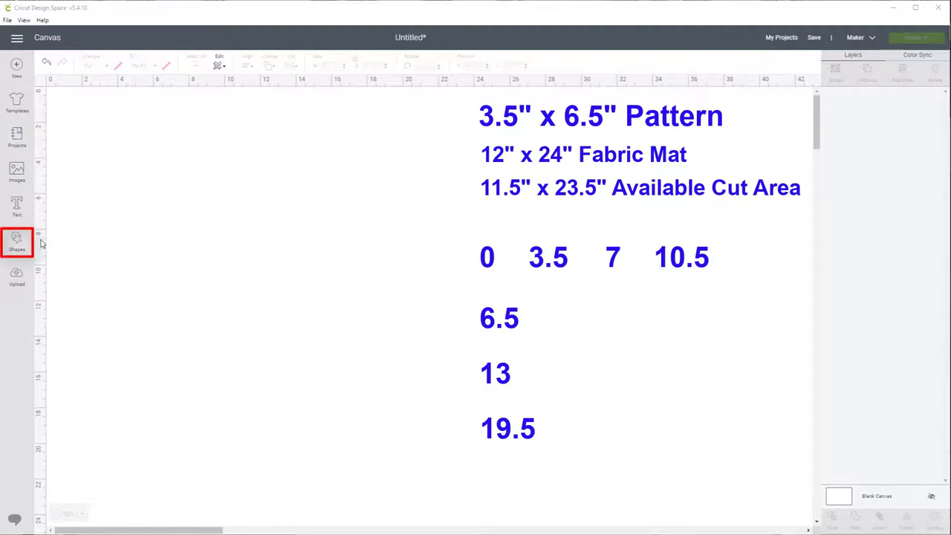
Insert a score line on the canvas and change its linetype to Cut.
left_click(18, 244)
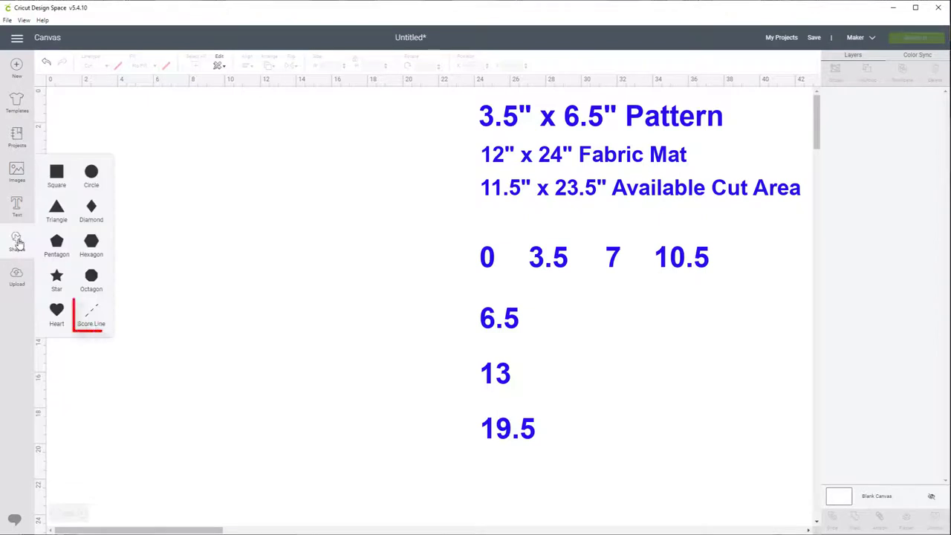
left_click(93, 317)
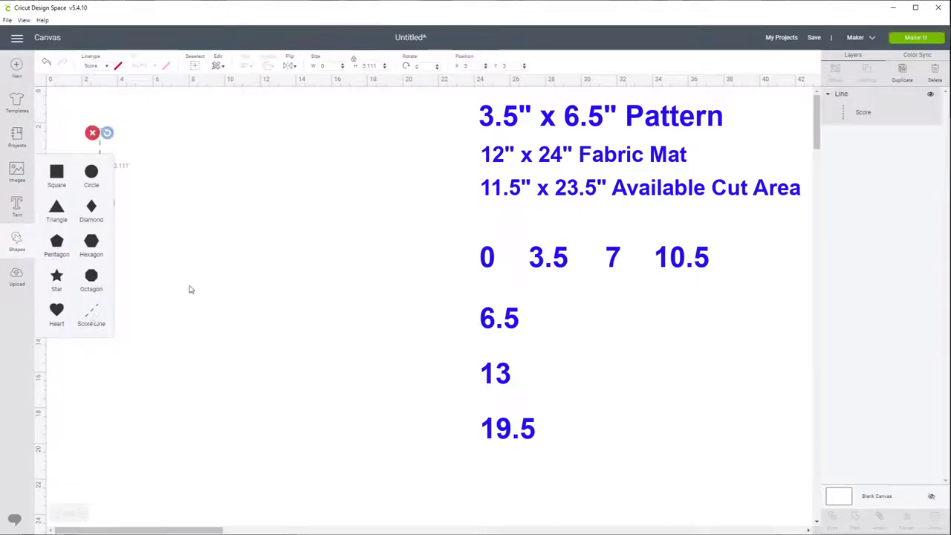
left_click(273, 249)
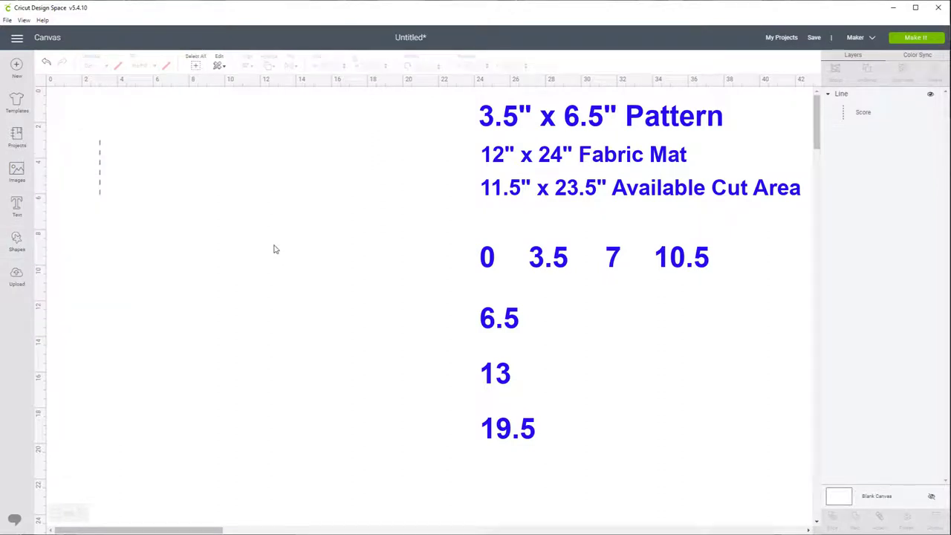
left_click(100, 163)
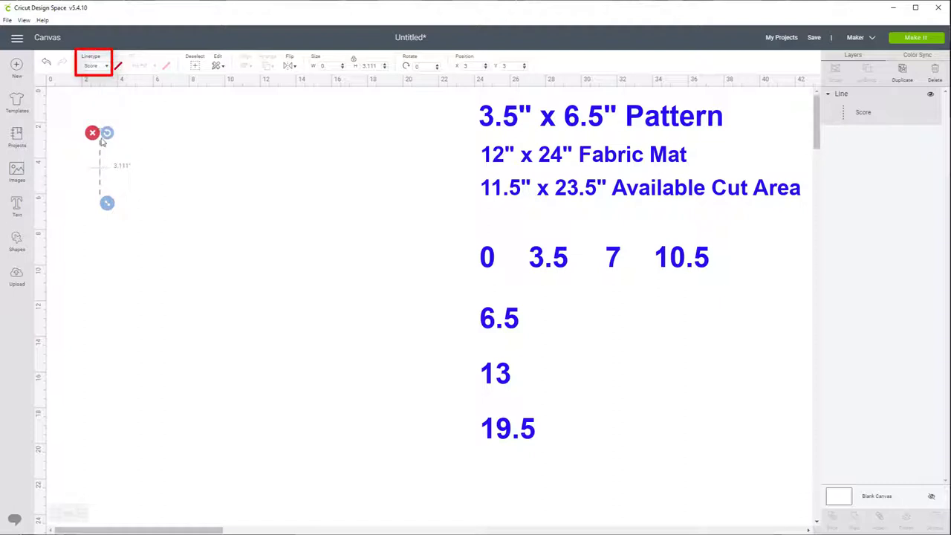
left_click(108, 68)
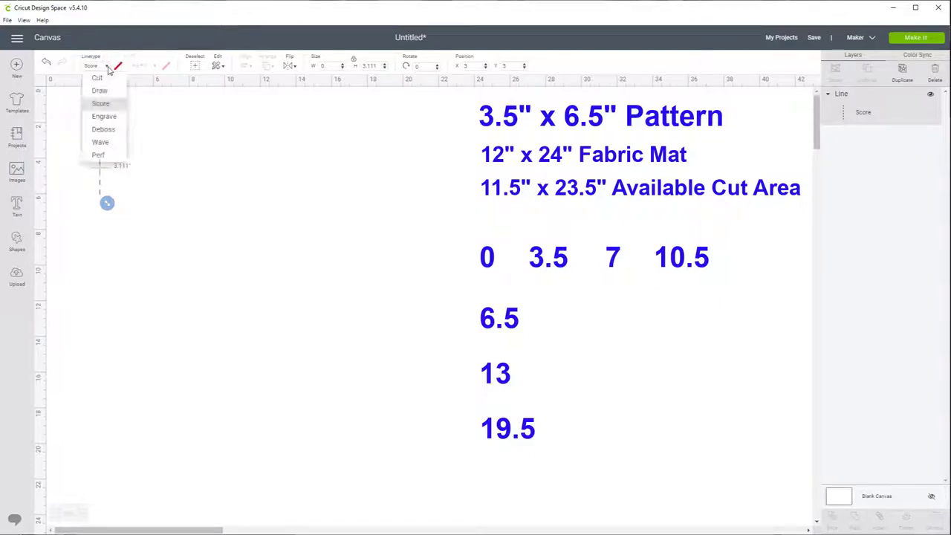
left_click(108, 81)
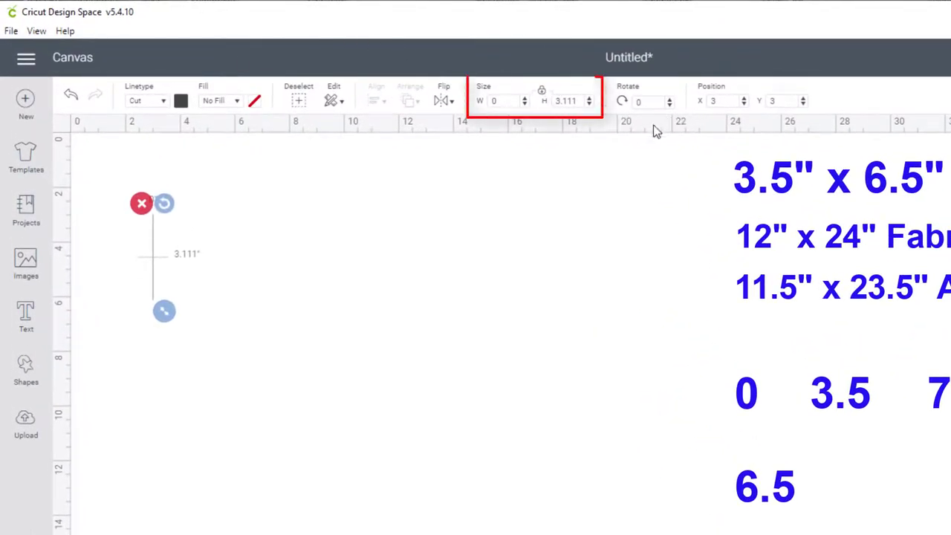
Set the cut line's height to 19.5 and its position to X 0, Y 0.
double_click(567, 102)
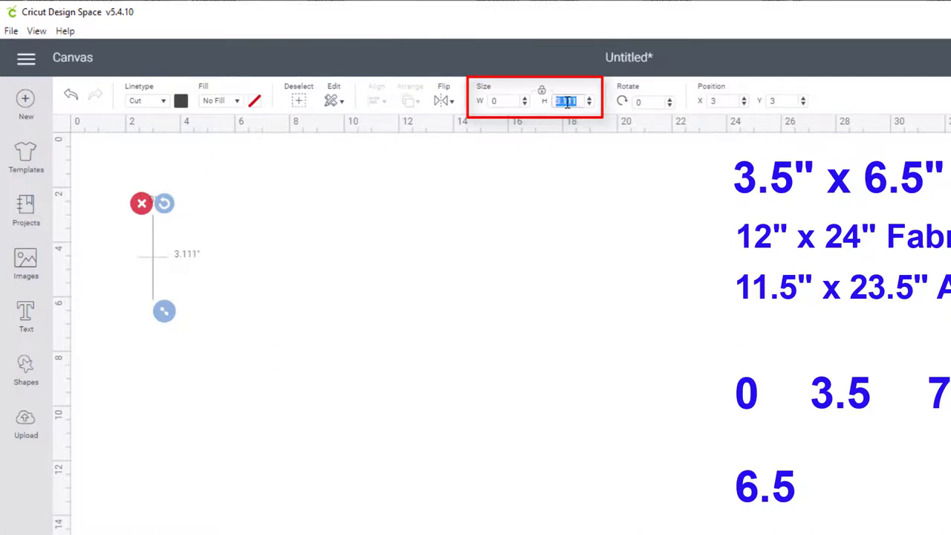
type("19.5")
key("Return")
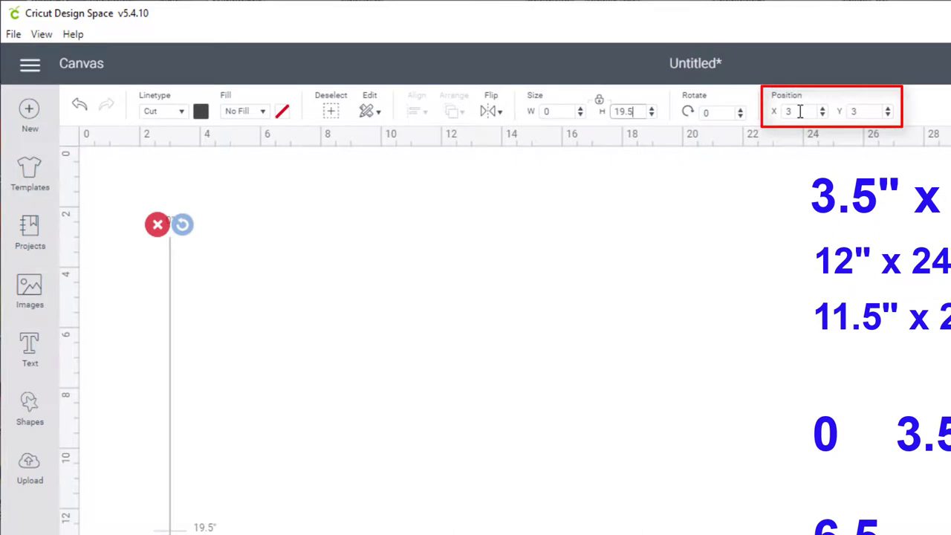
left_click(795, 112)
type("0")
left_click(866, 110)
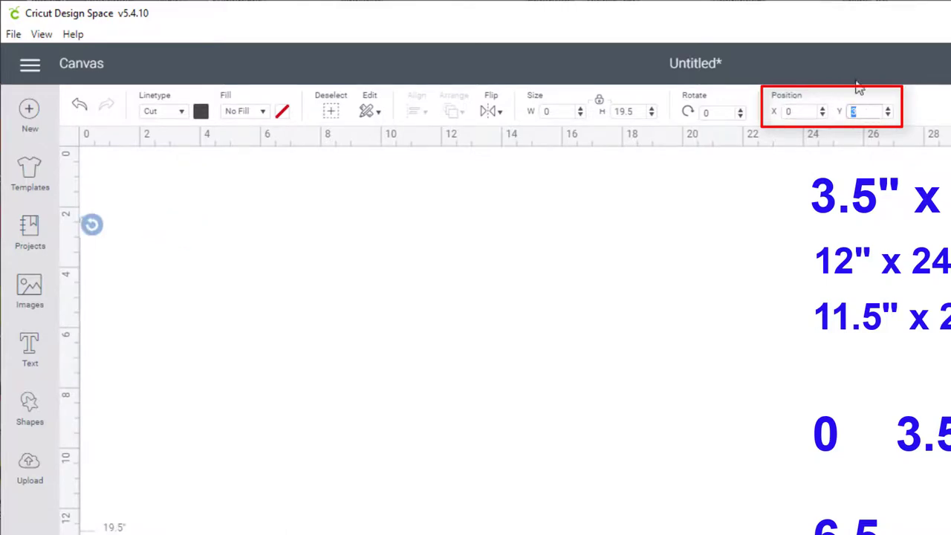
type("0")
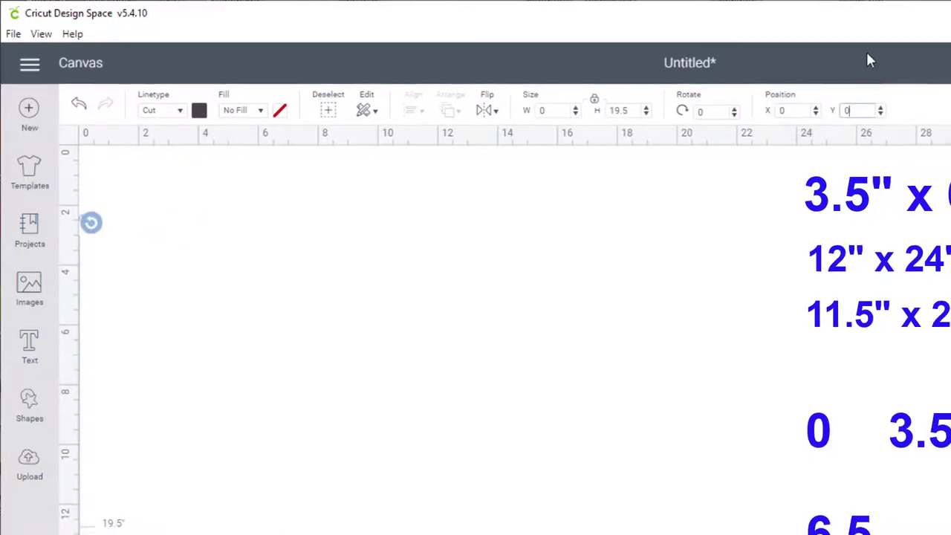
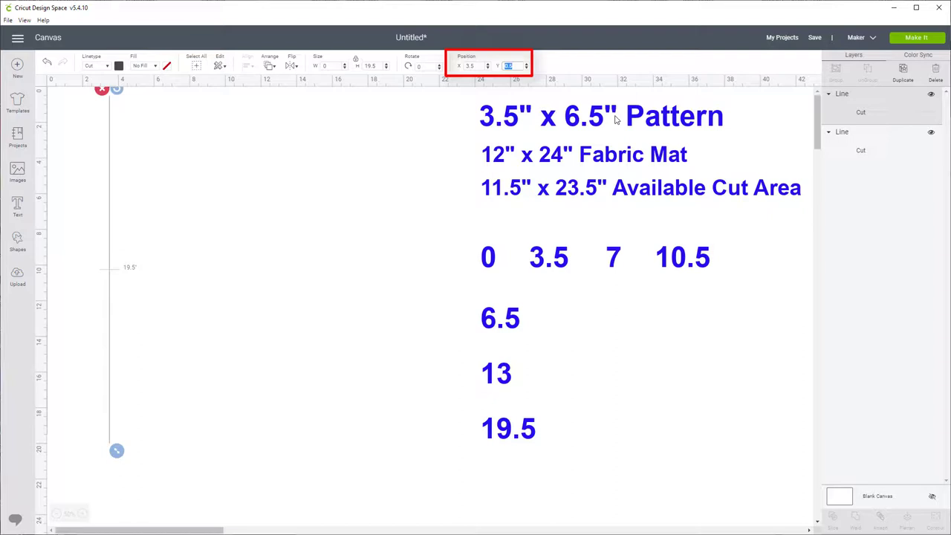
Set the second vertical line's Y position to 0, and place a duplicate of that line at X 7, Y 0.
type("0")
key("Return")
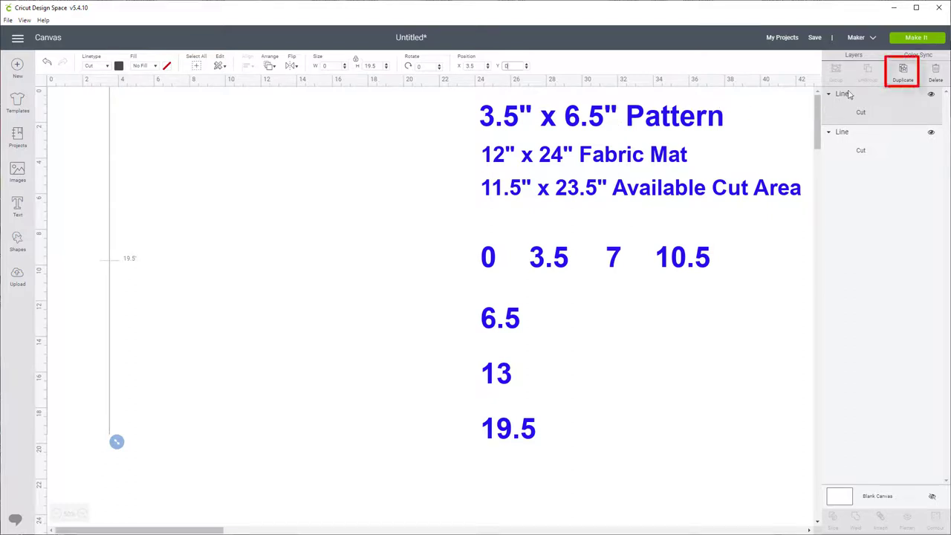
left_click(910, 70)
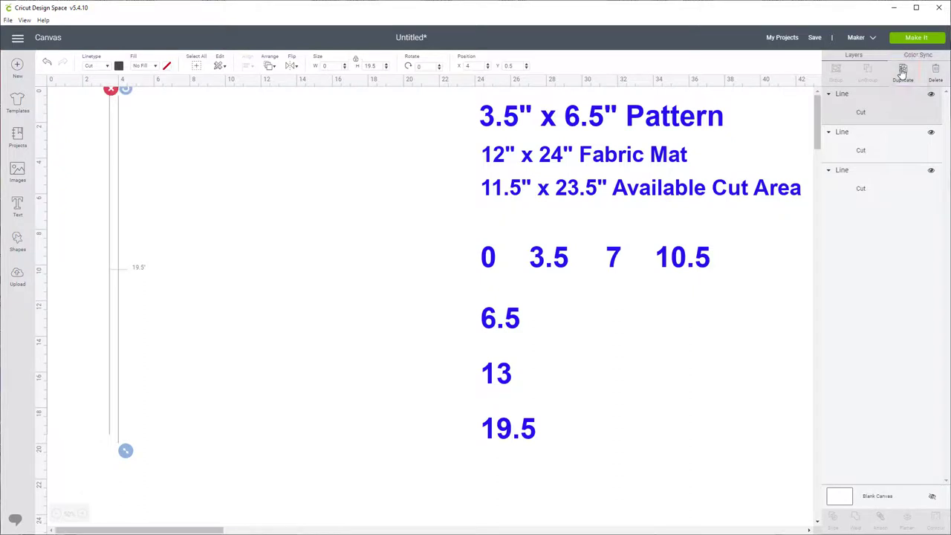
left_click(472, 66)
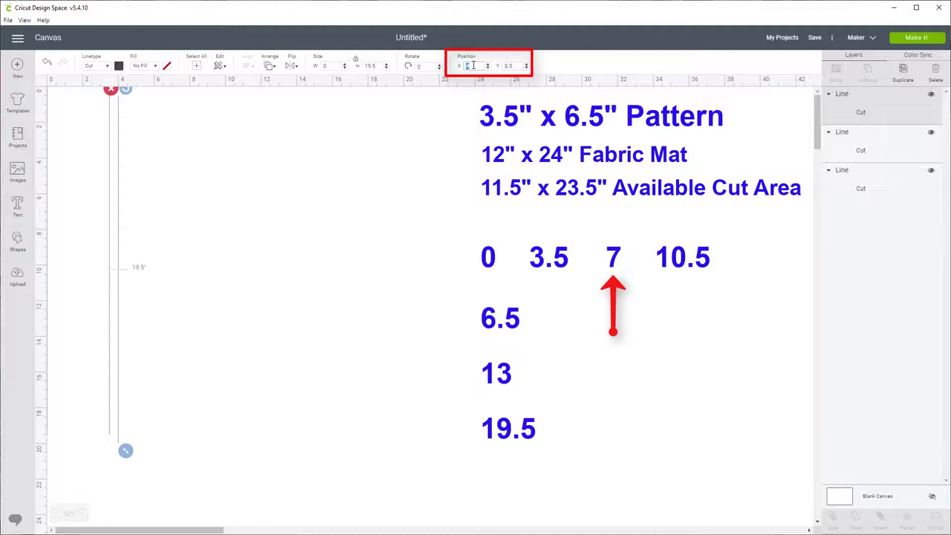
type("7")
key("Tab")
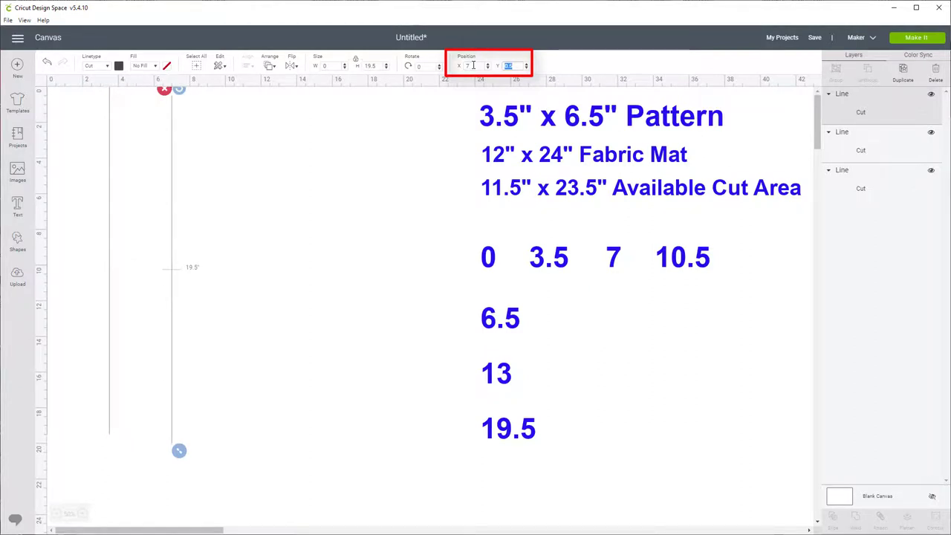
type("0")
key("Return")
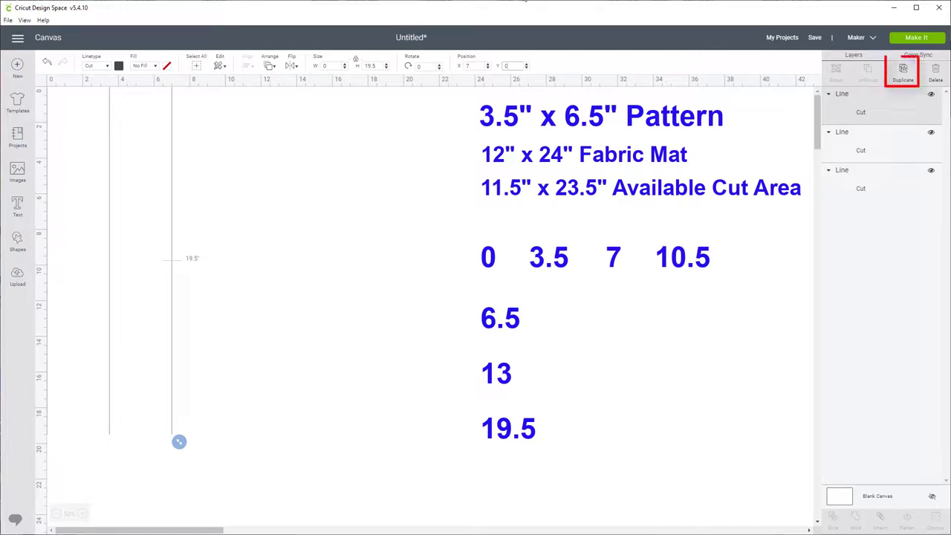
Duplicate the vertical line at X 7 and position the copy at X 10.5, Y 0.
left_click(904, 71)
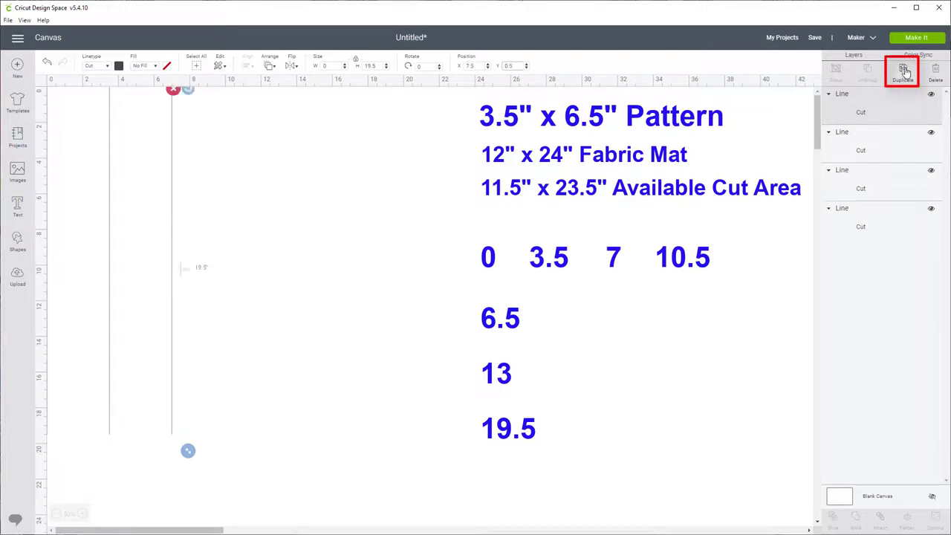
left_click(476, 66)
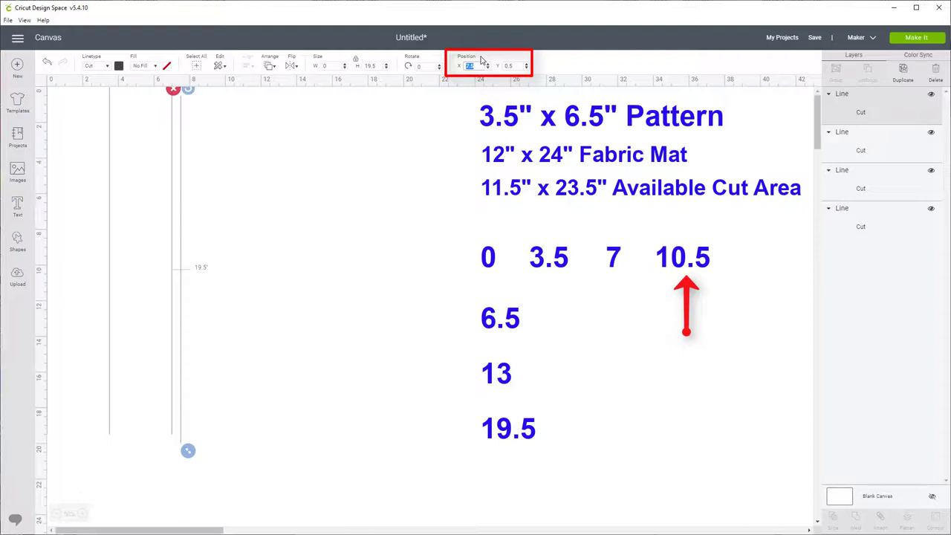
type("10.5")
key("Tab")
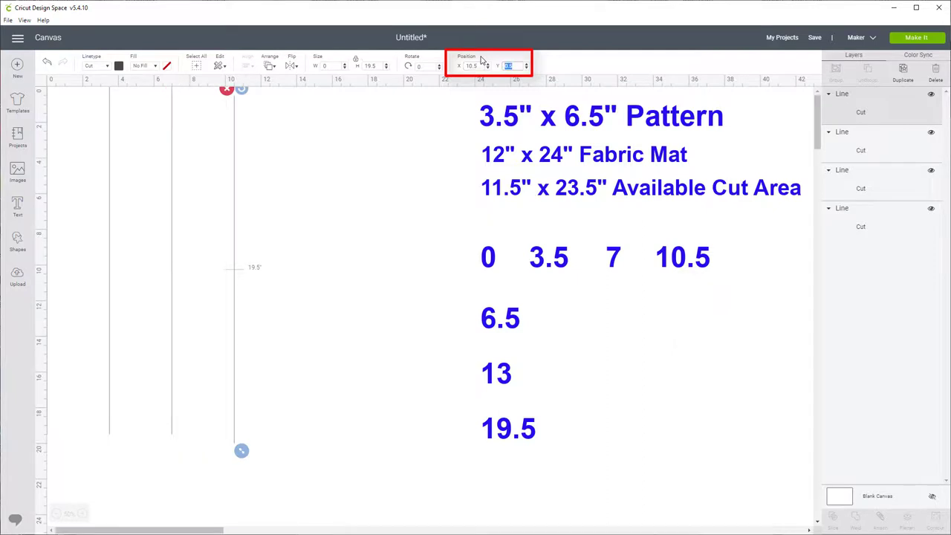
type("0")
key("Return")
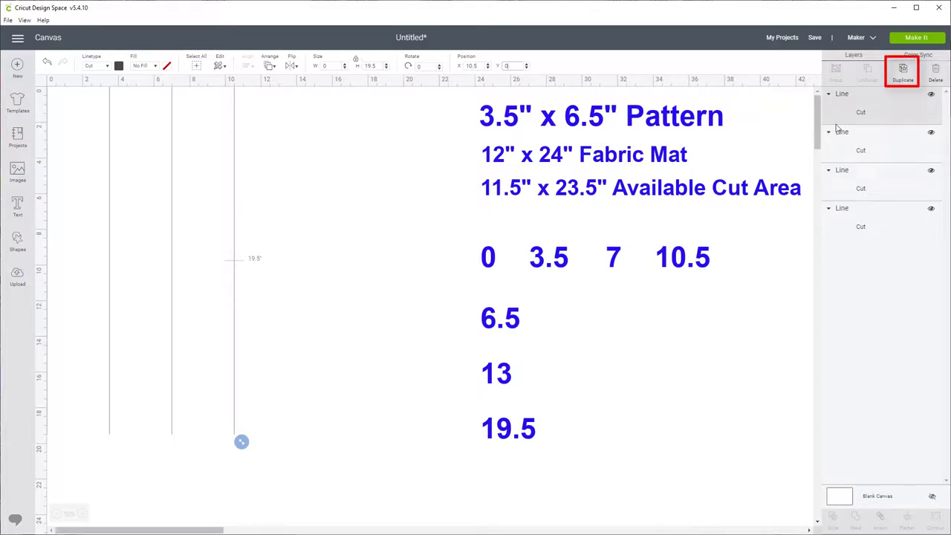
Duplicate the vertical line at X 10.5, move the copy clear of the other lines and rotate it 90 degrees.
left_click(903, 71)
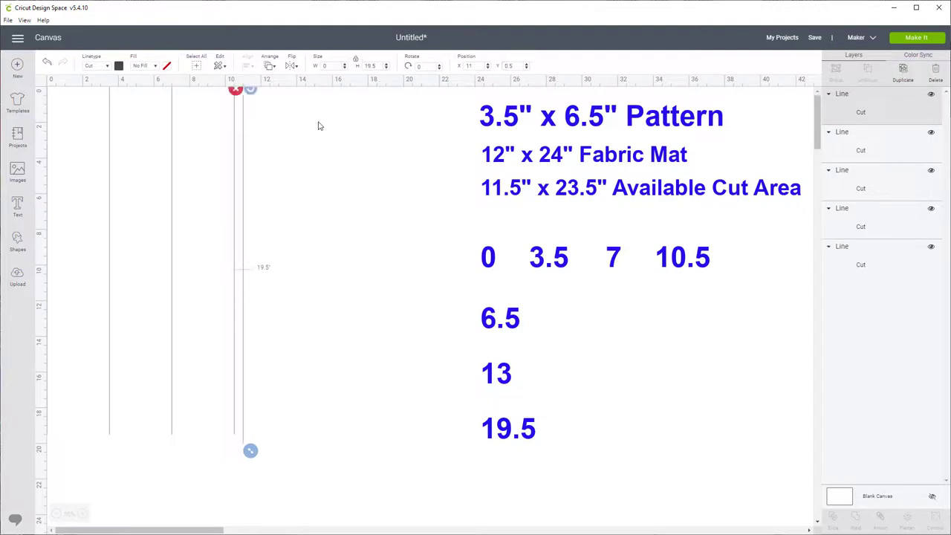
left_click_drag(242, 131, 416, 185)
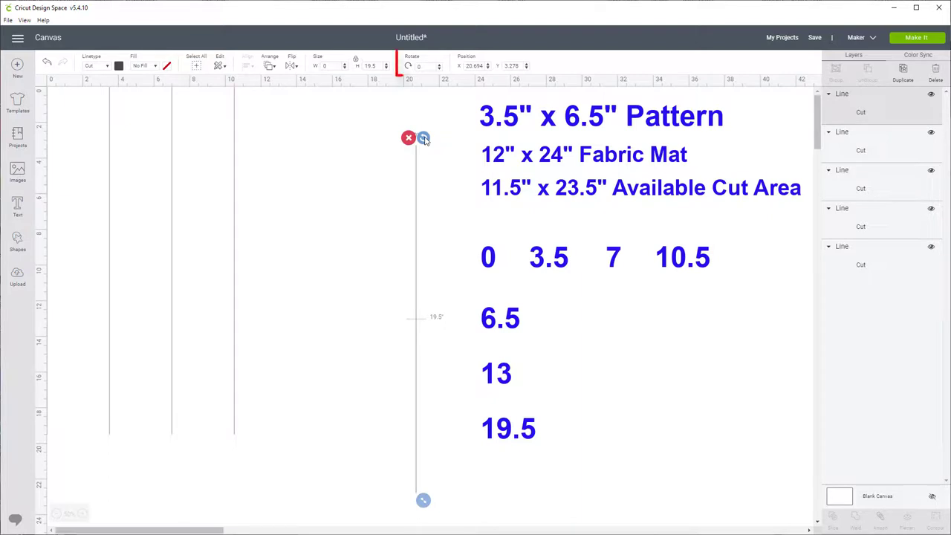
left_click(430, 66)
type("90")
key("Return")
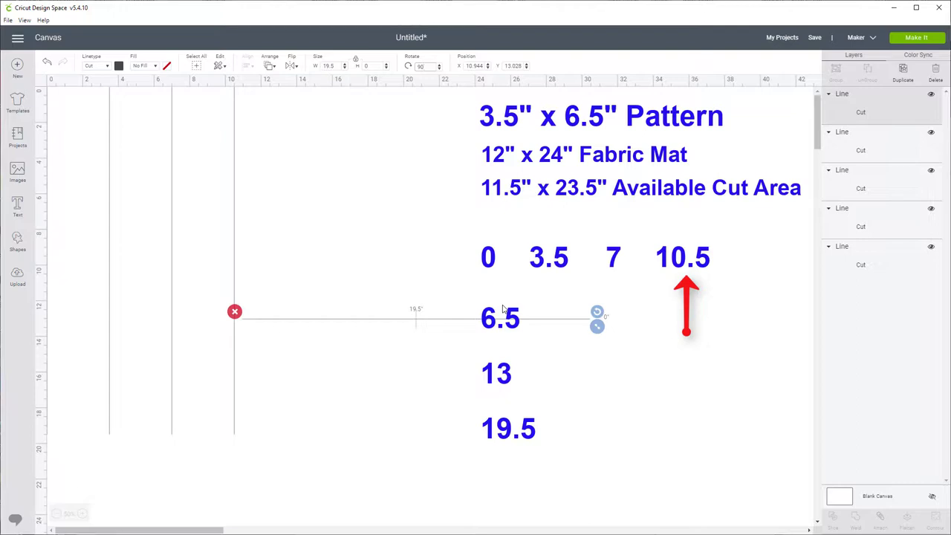
Set the horizontal line's width to 10.5 and its position to X 0, Y 0.
double_click(334, 67)
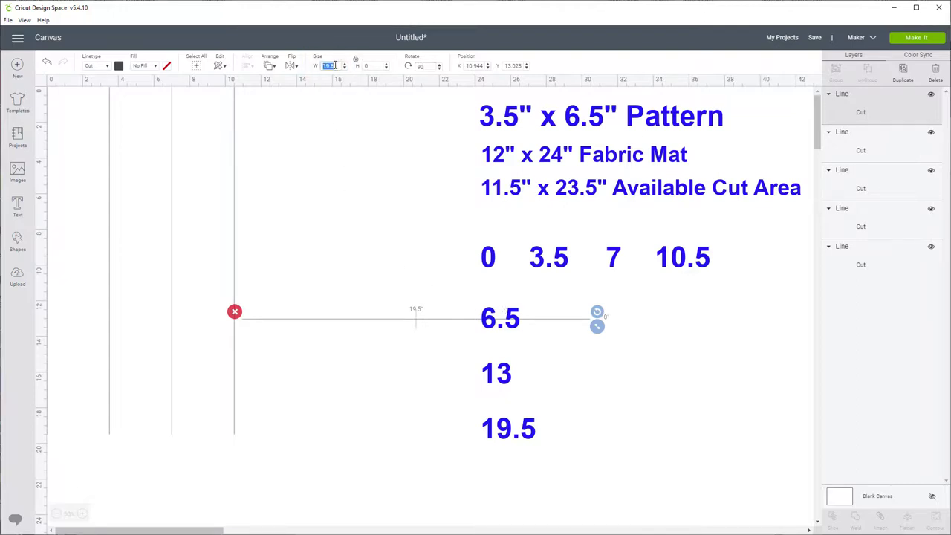
type("10.5")
key("Return")
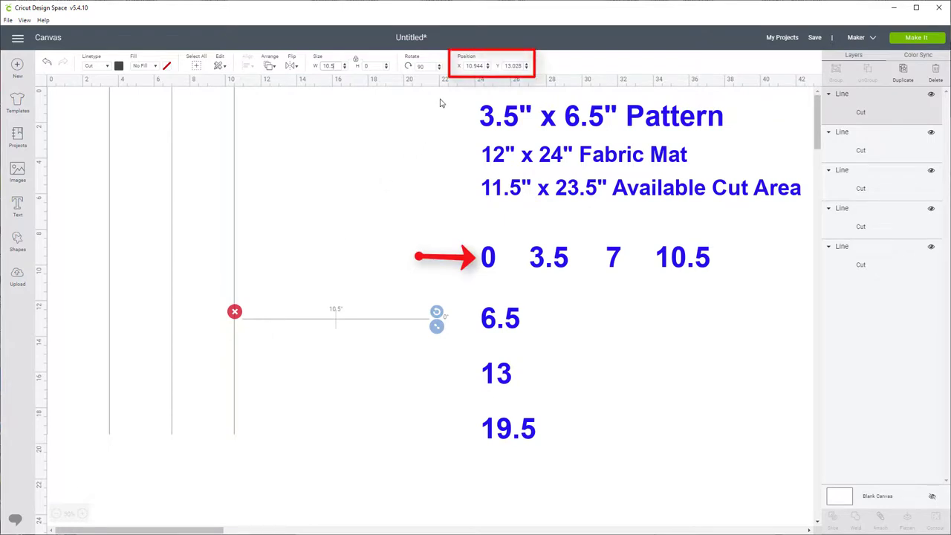
double_click(473, 66)
type("0")
key("Tab")
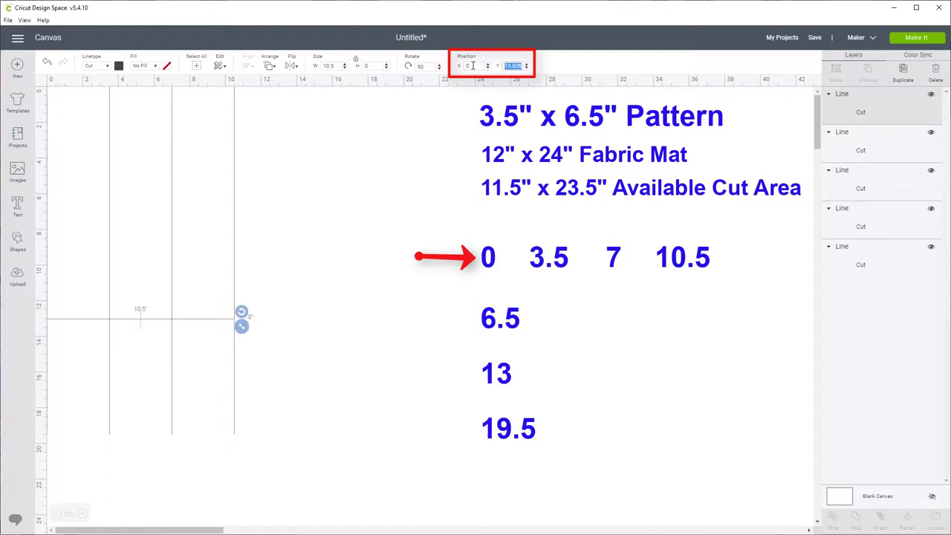
type("0")
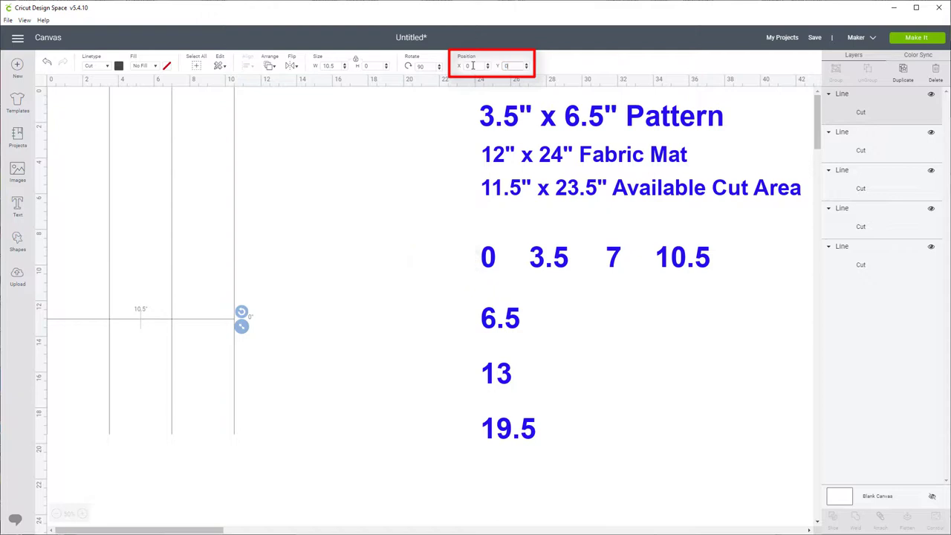
key("Return")
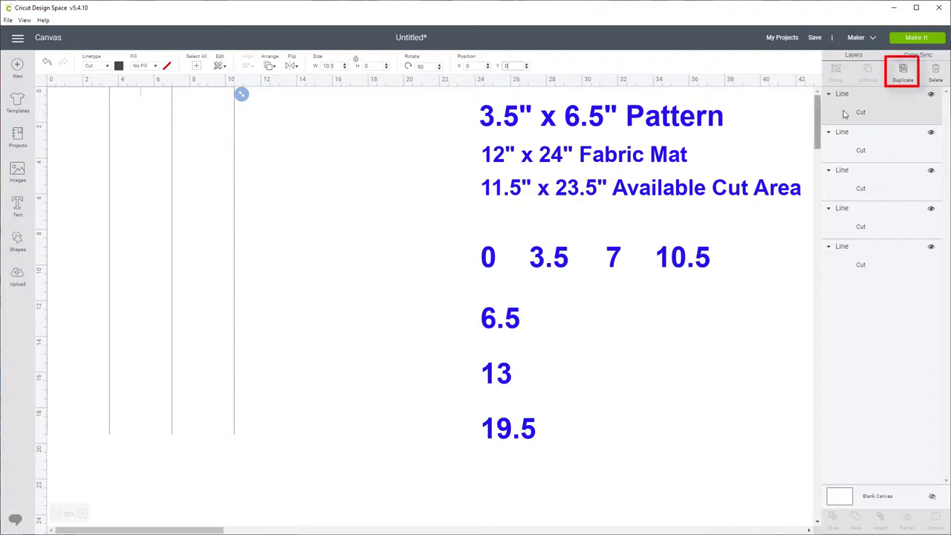
Duplicate the horizontal line along the grid's top edge and position the copy at X 0, Y 6.5.
left_click(904, 72)
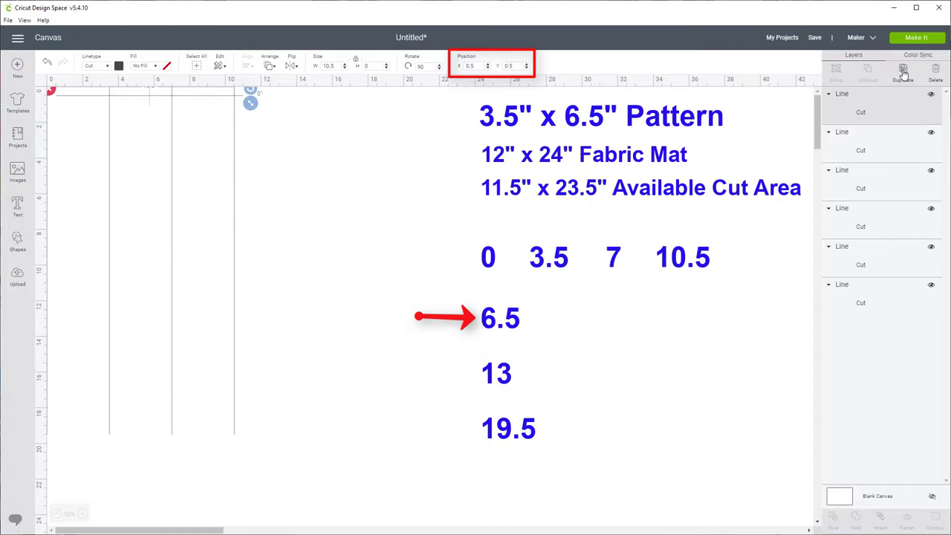
double_click(470, 67)
type("0")
key("Tab")
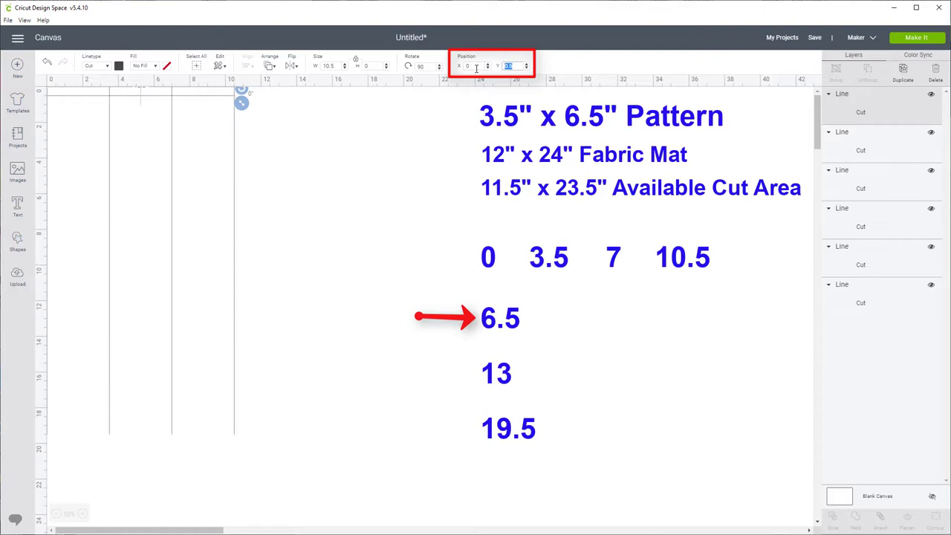
type("6.5")
key("Return")
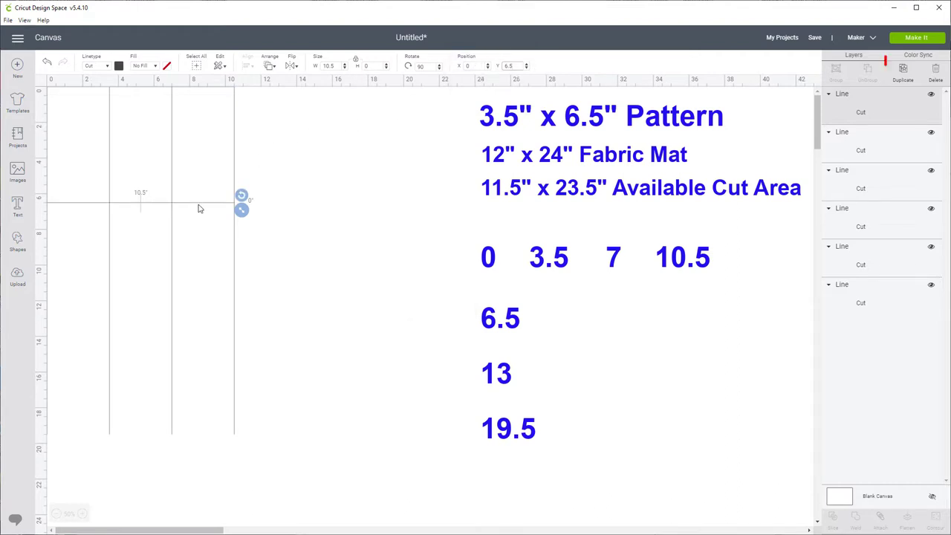
Duplicate the horizontal line at Y 6.5 and position the copy at X 0, Y 13.
left_click(904, 72)
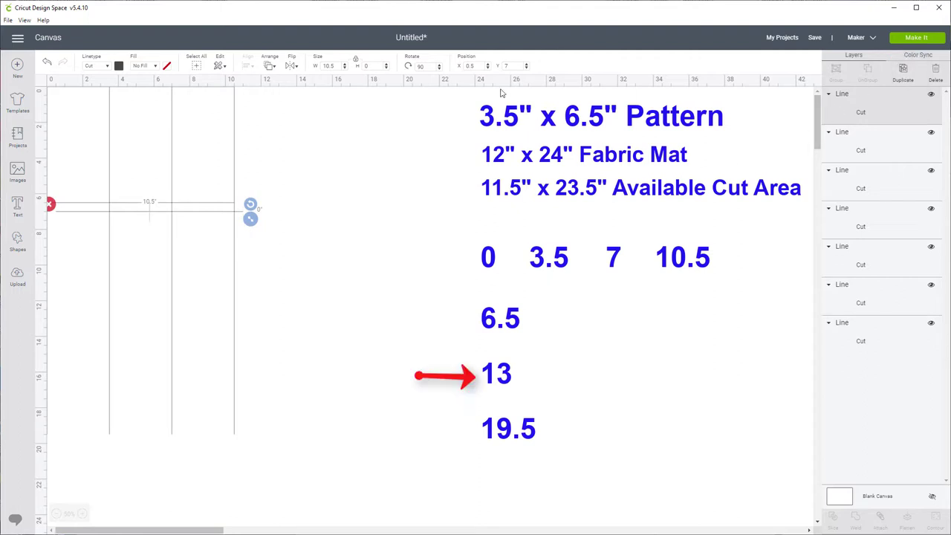
left_click(479, 66)
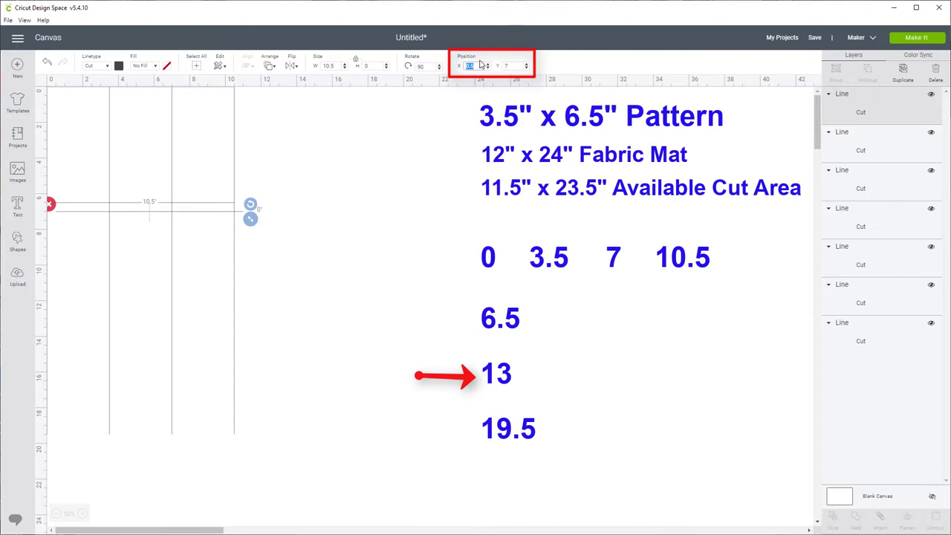
type("0")
key("Tab")
type("1")
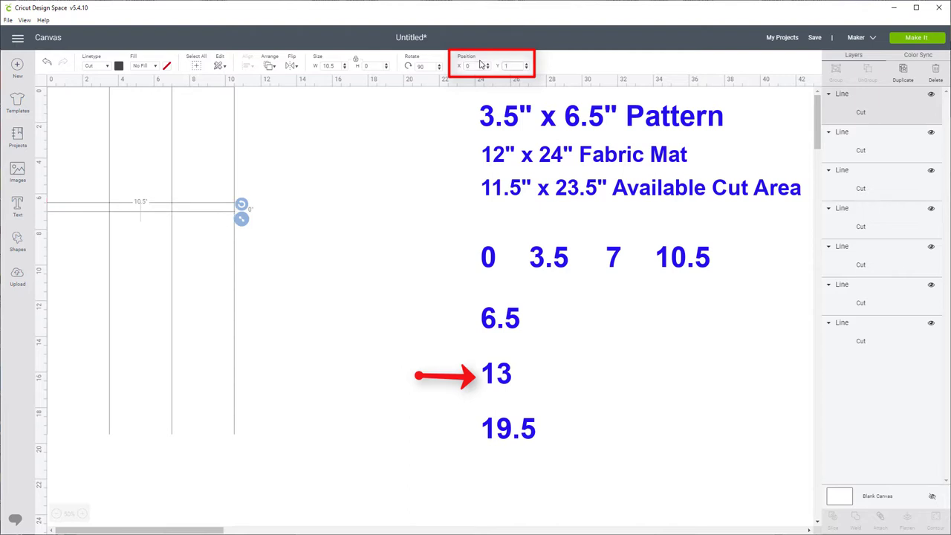
type("3")
key("Return")
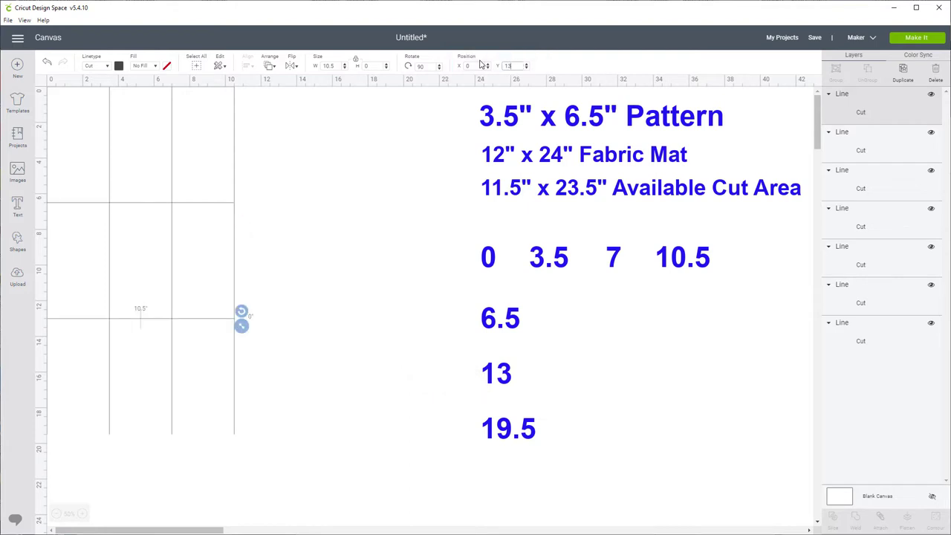
Duplicate the horizontal line at Y 13 and position the copy at X 0, Y 19.5.
left_click(902, 69)
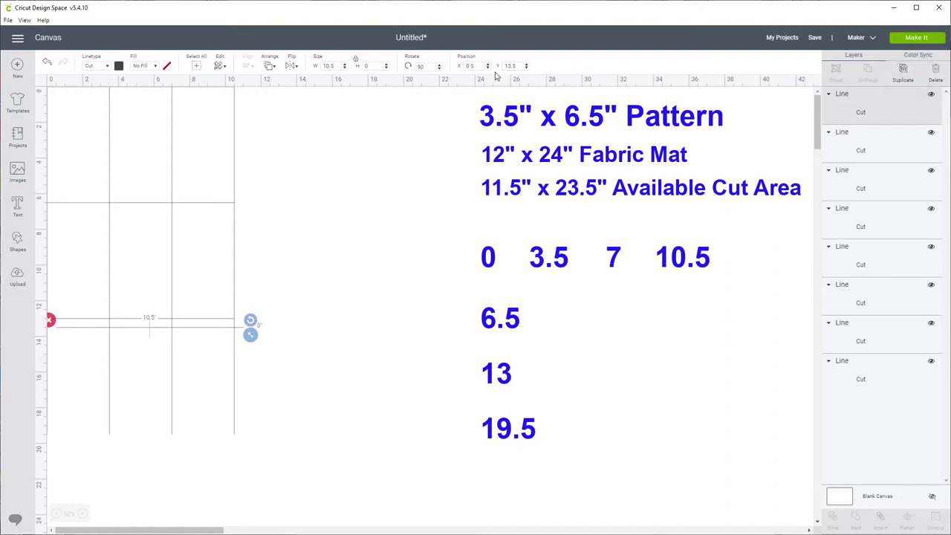
left_click(476, 66)
type("0")
key("Tab")
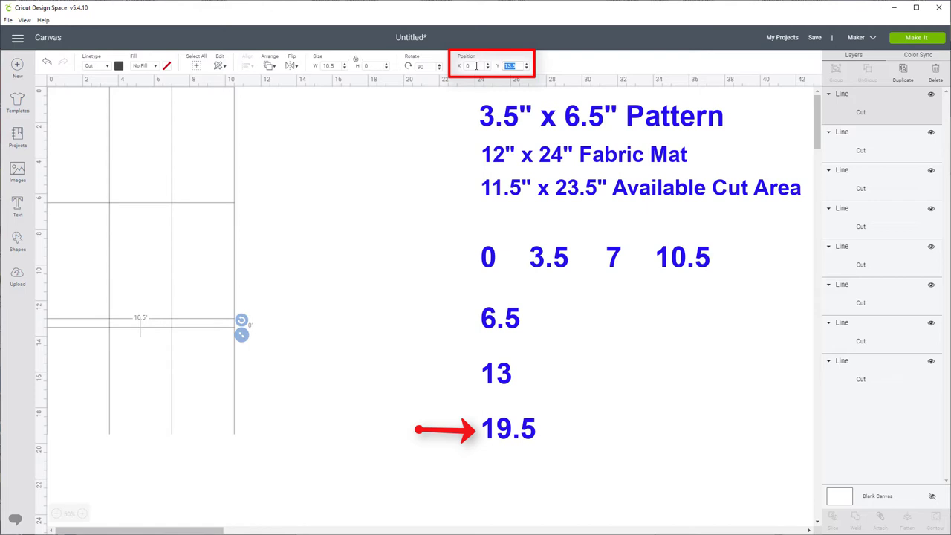
type("19.5")
key("Return")
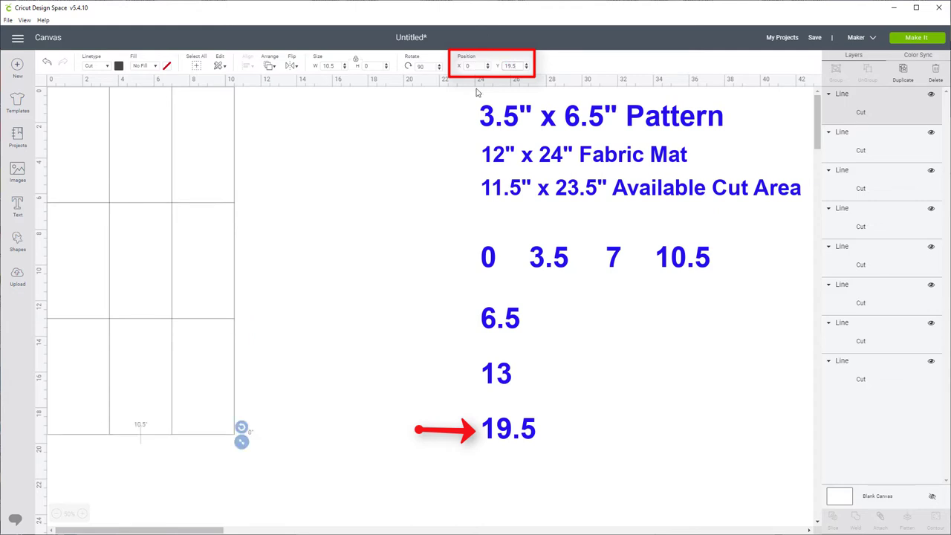
Select all the cut lines of the grid and attach them together.
left_click(294, 200)
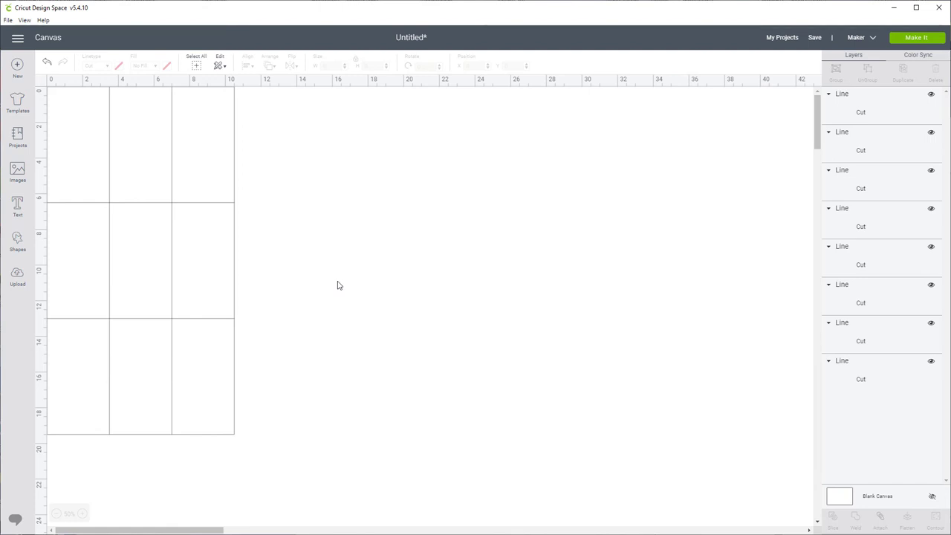
left_click(195, 65)
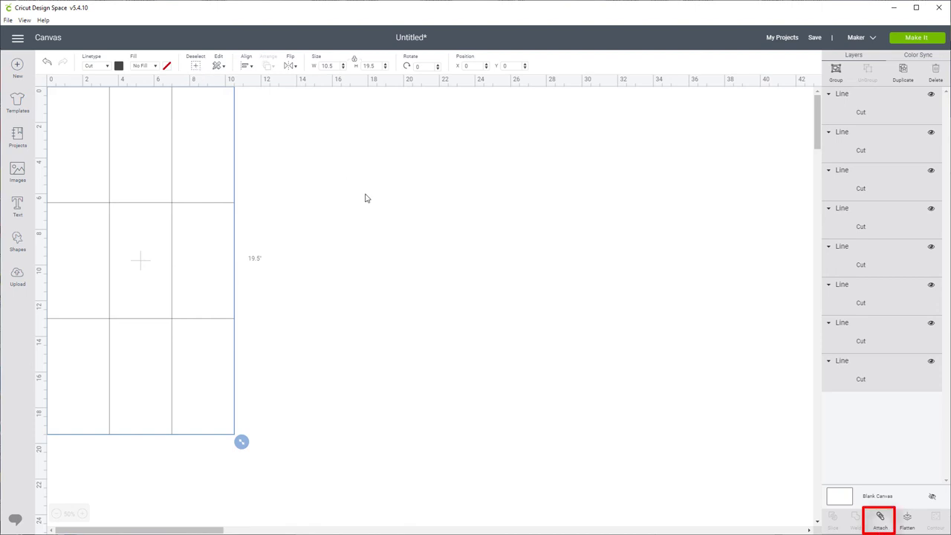
left_click(879, 518)
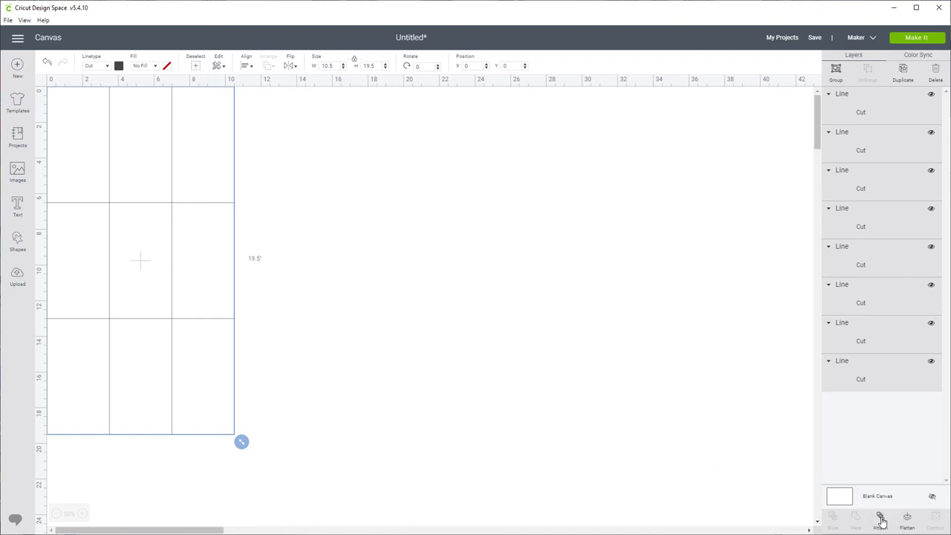